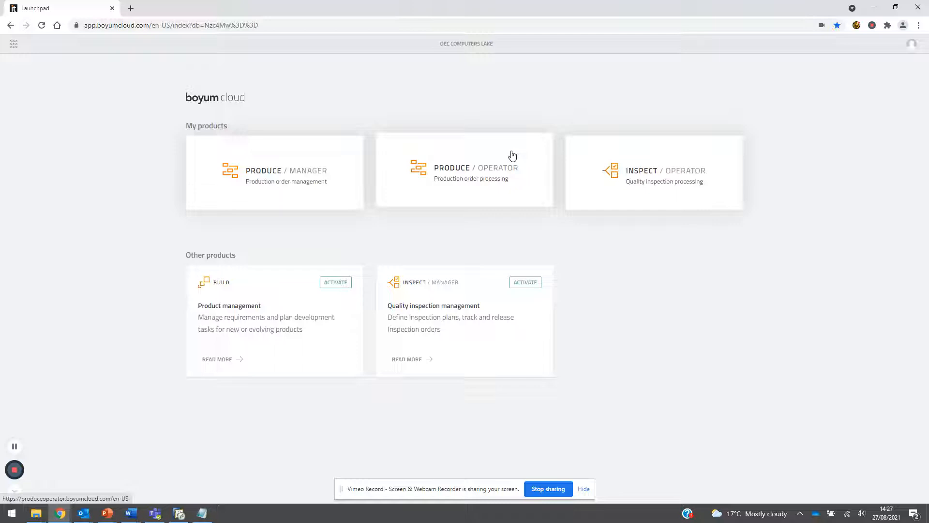
Open Produce / Operator from the launchpad and log in to the terminal with the operator's card number
click(512, 155)
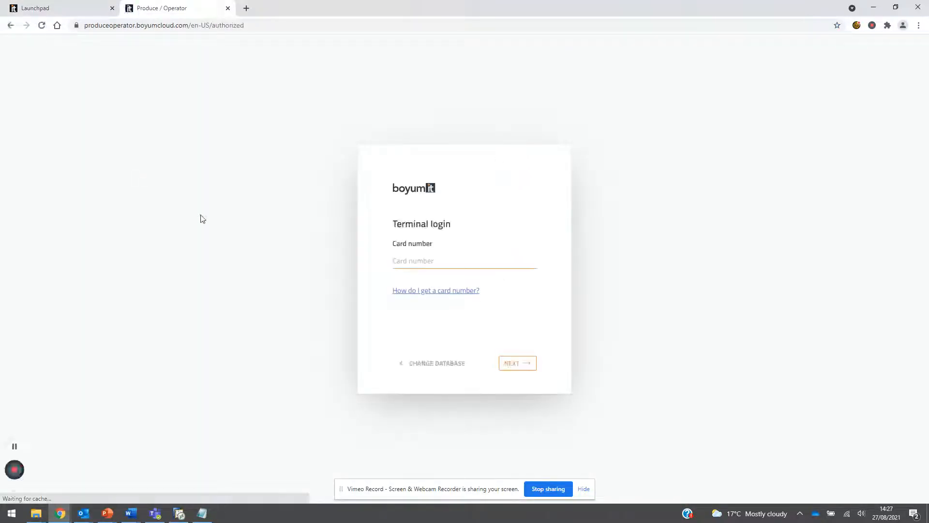
text(••••)
key(Return)
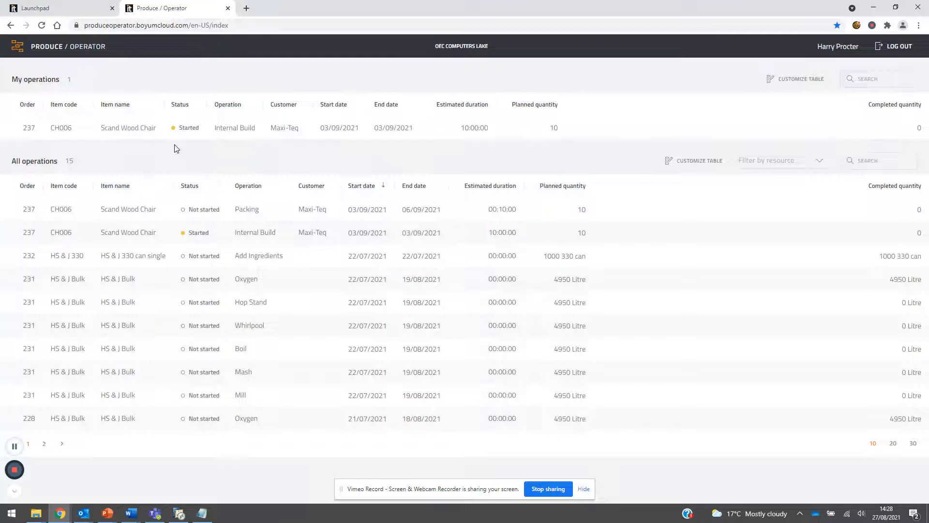
Open the started Internal Build operation for the Scand Wood Chair and review its resources and materials
click(225, 133)
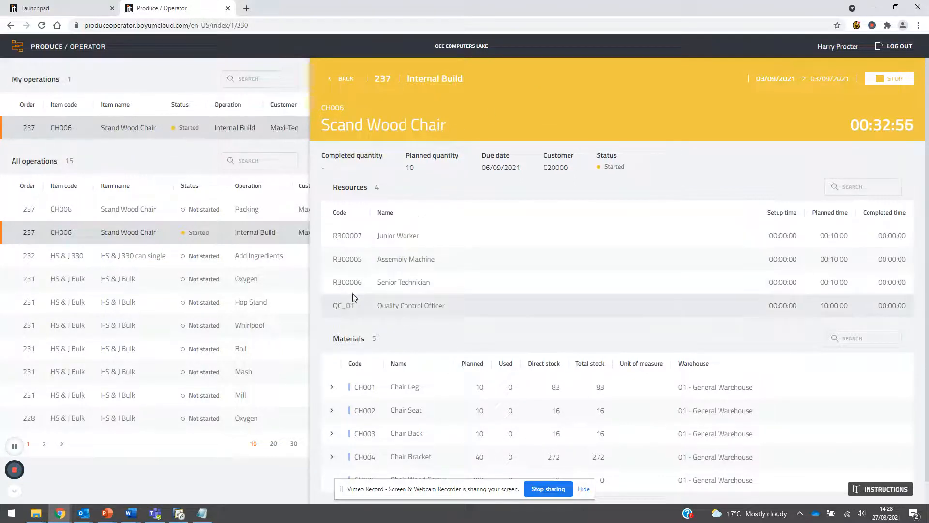
scroll(447, 272, down, 1)
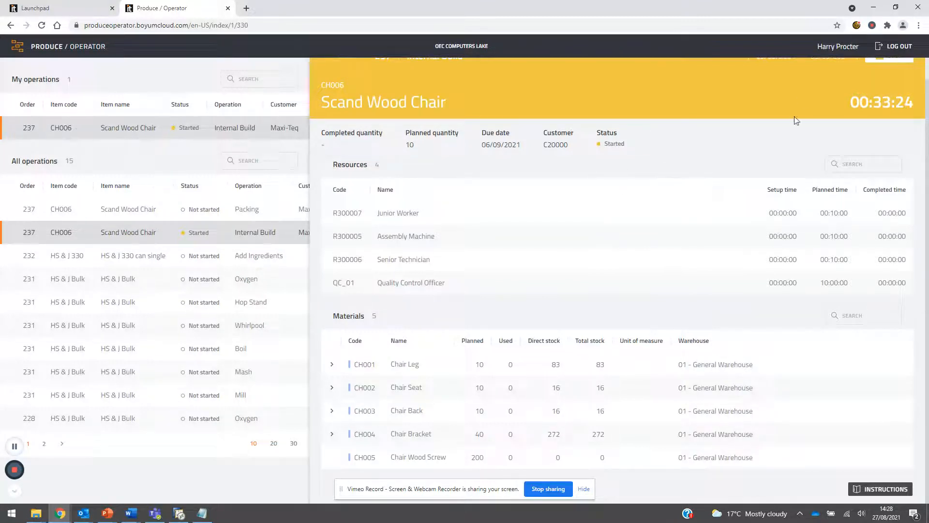
scroll(765, 187, up, 1)
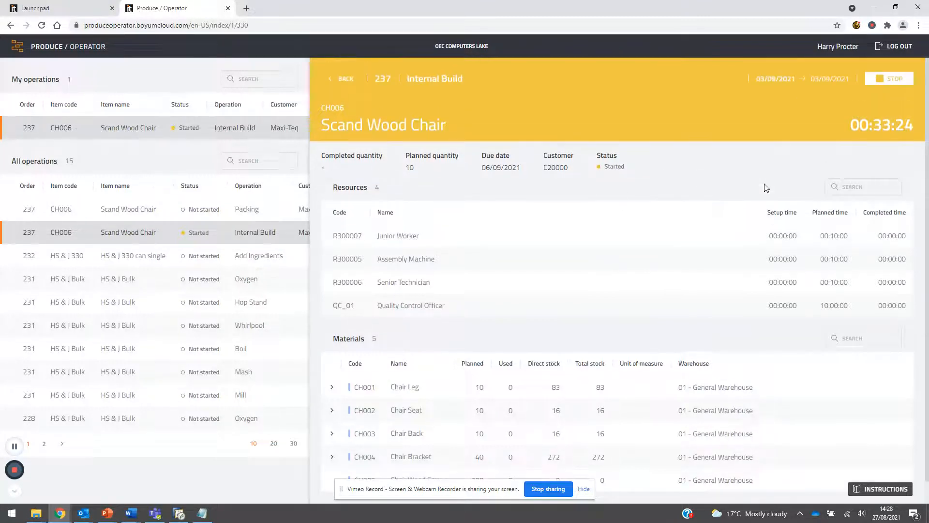
Stop the Internal Build operation, mark it as finished and register 10 completed units
click(895, 80)
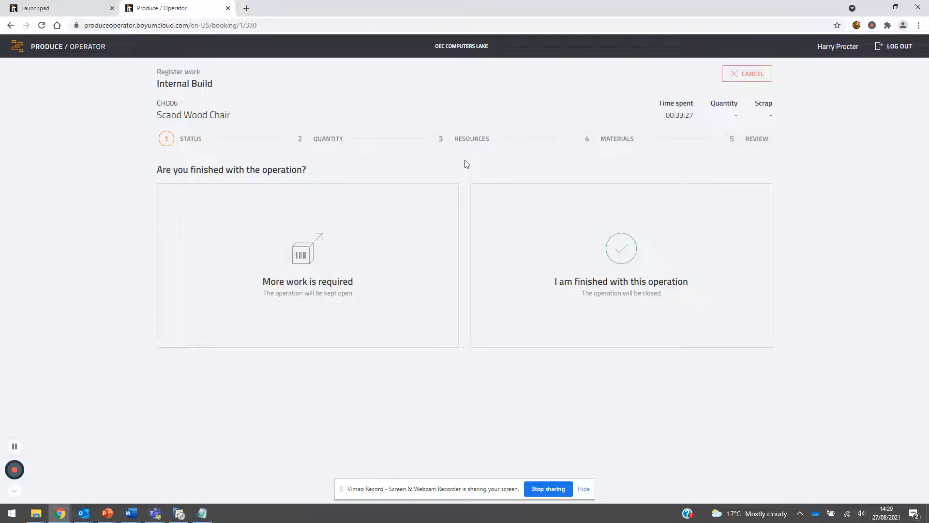
click(575, 256)
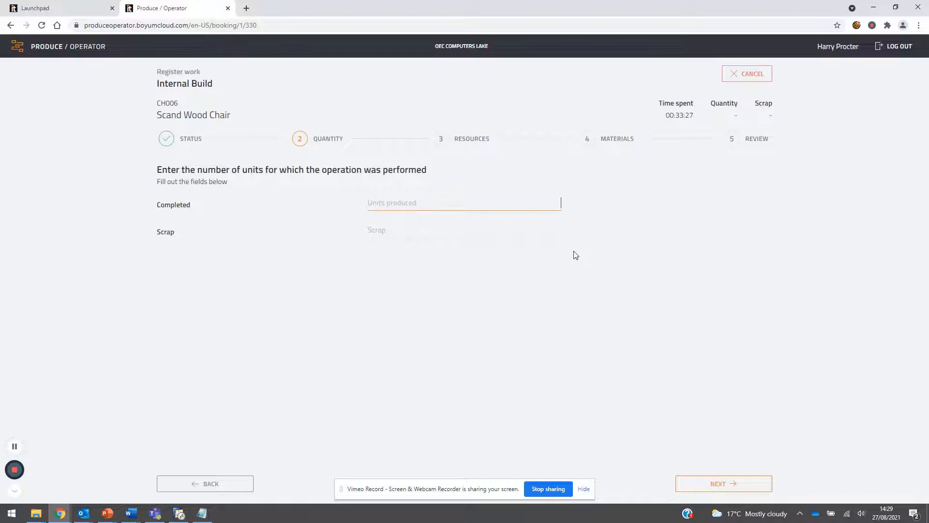
text(10)
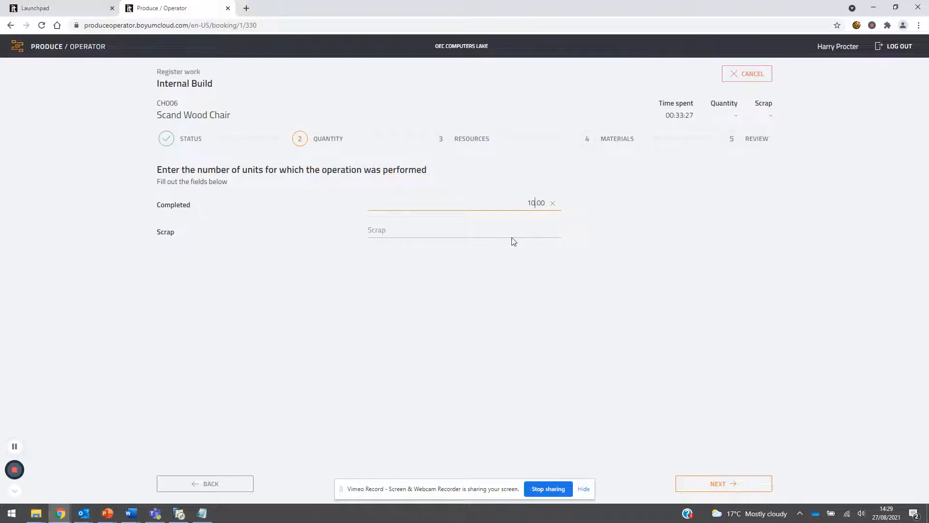
click(720, 485)
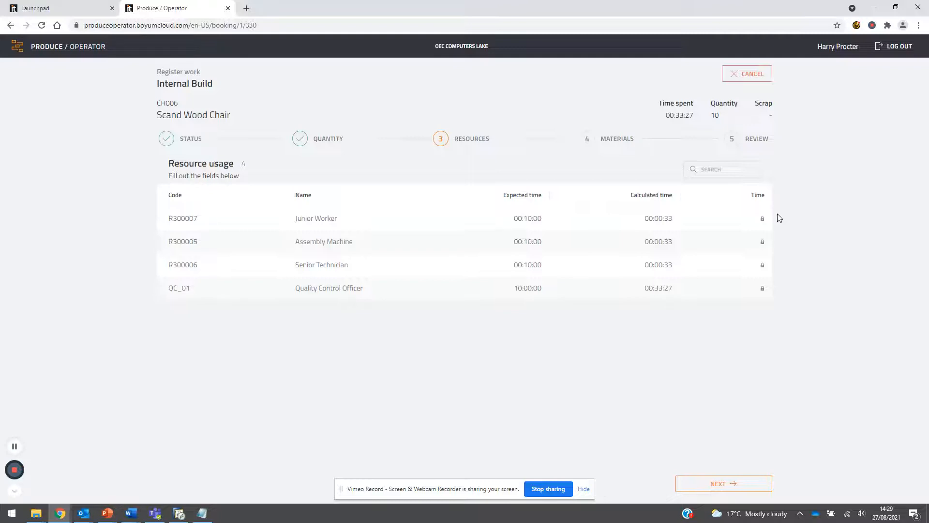
Accept the proposed resource and material usage for the Internal Build and finish the work registration
click(710, 485)
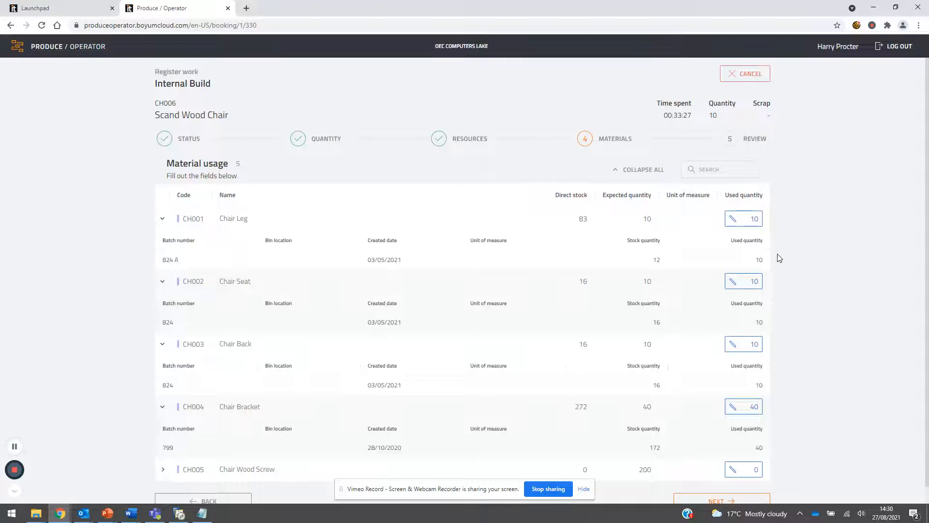
scroll(779, 258, down, 1)
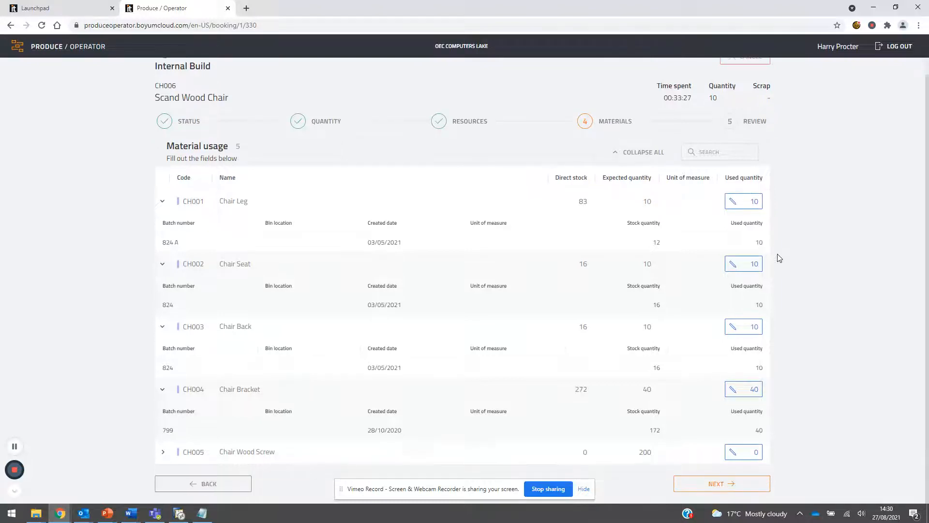
click(731, 487)
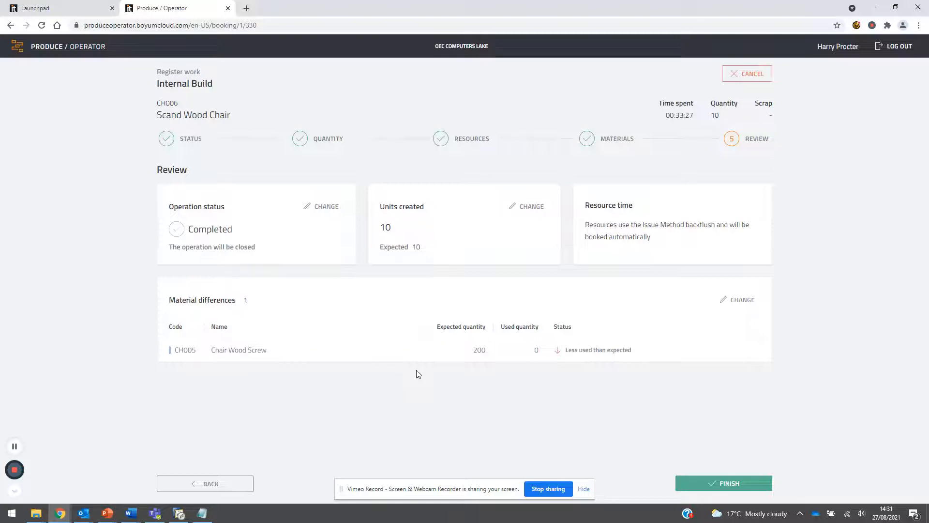
click(714, 483)
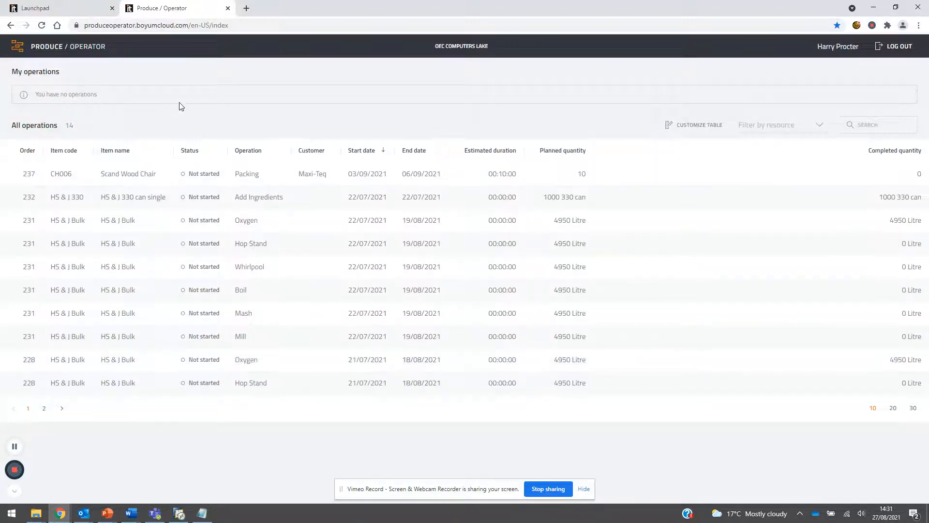
Start the Packing operation for the Scand Wood Chair and return to the operations overview
click(136, 175)
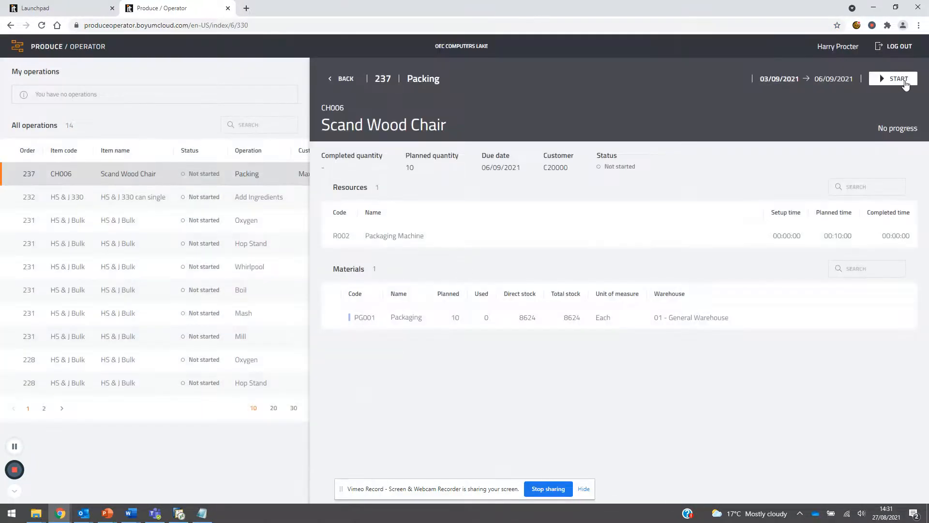
click(900, 80)
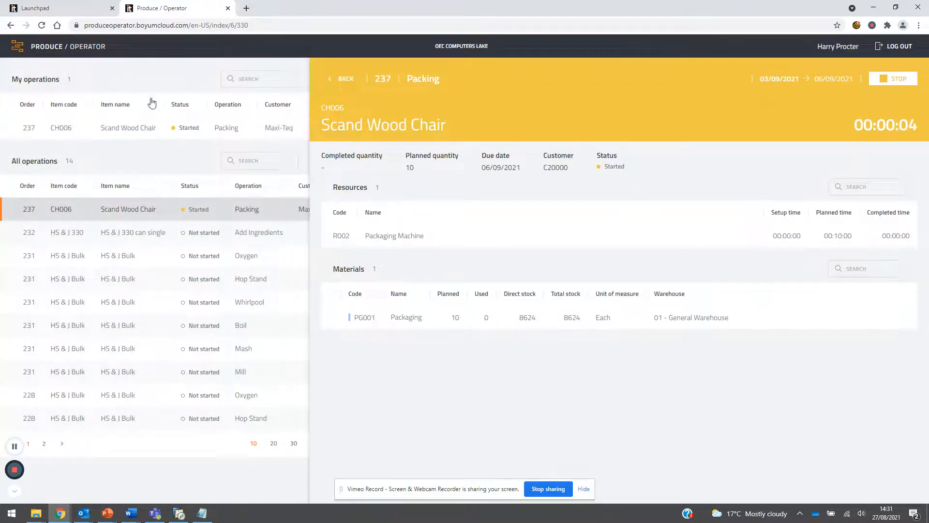
click(346, 80)
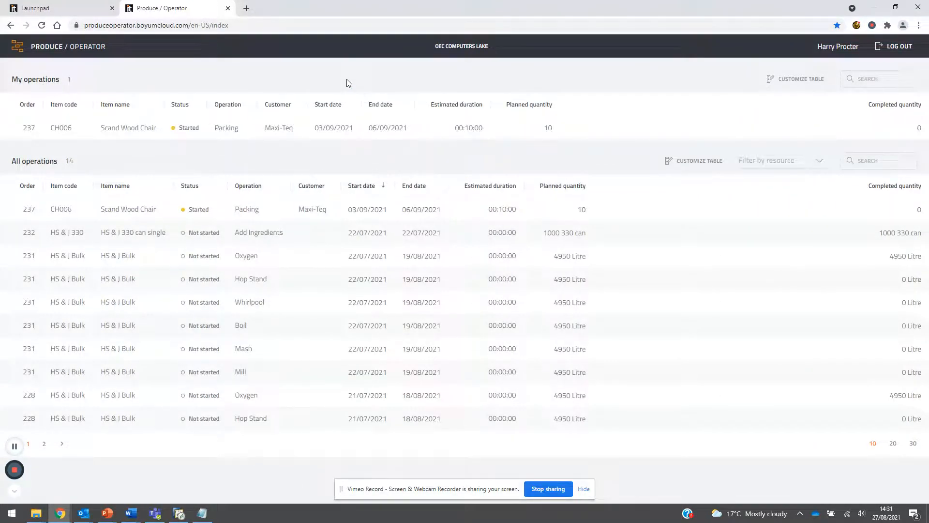
Look through the resource filter options for the All operations list without applying one
click(820, 167)
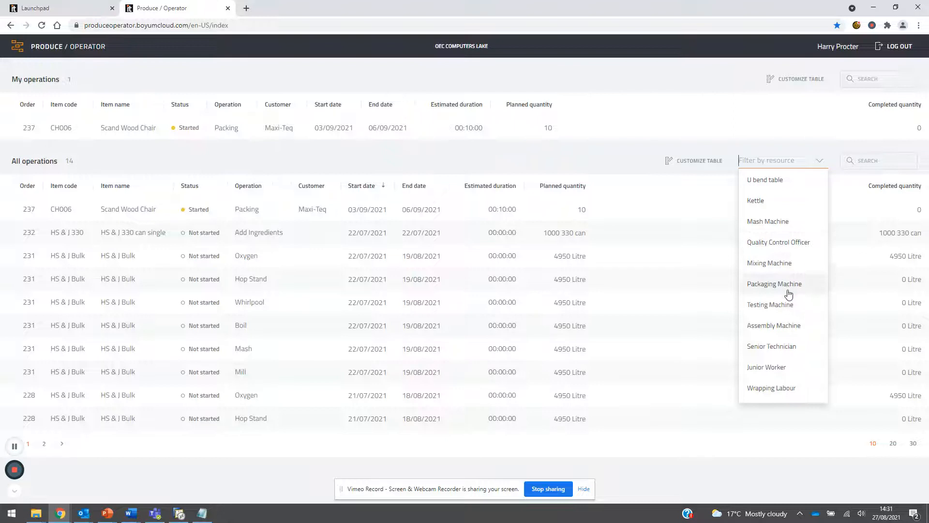
click(619, 160)
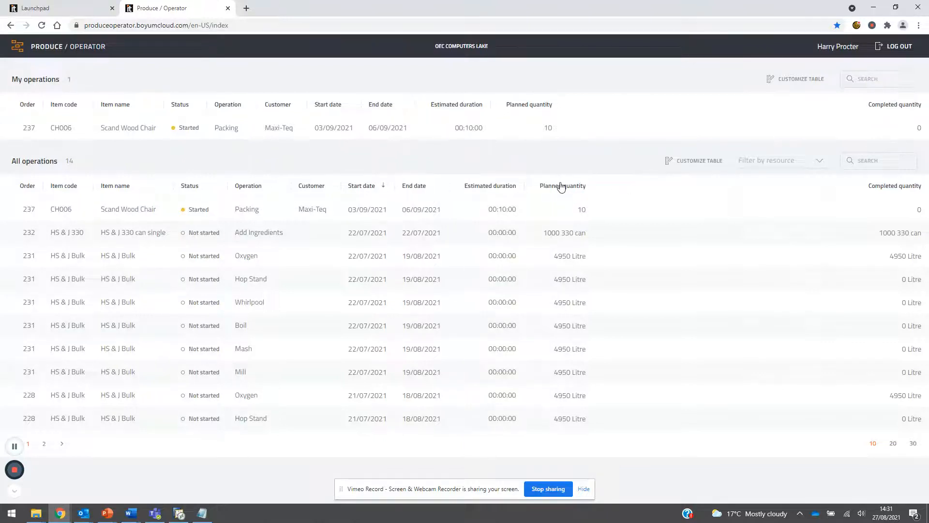
drag(541, 187, 575, 188)
Return to the launchpad and open Produce / Manager with the OEC Computers LAKE database
click(78, 8)
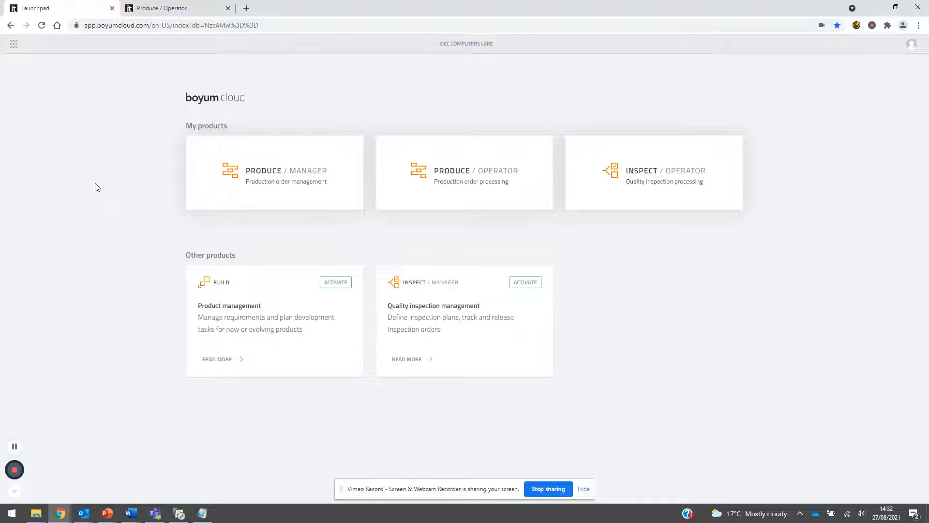
click(256, 180)
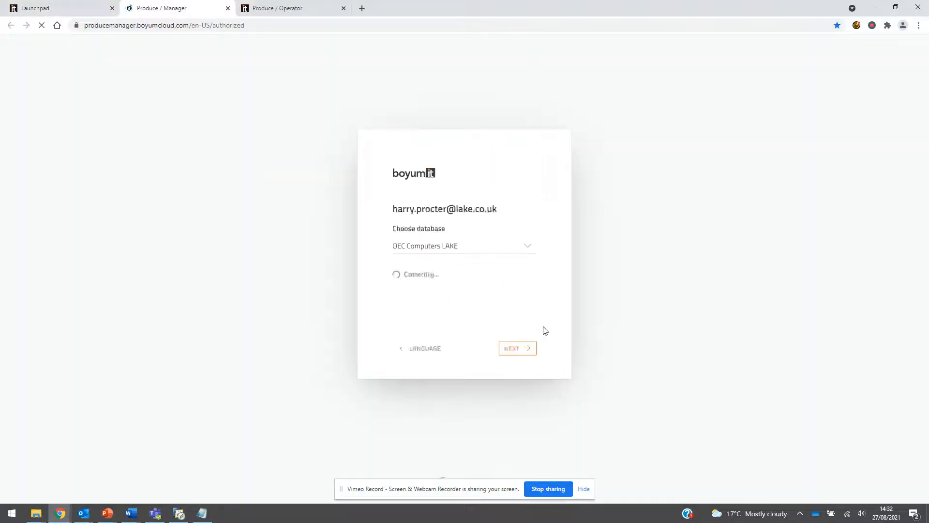
click(520, 352)
click(521, 350)
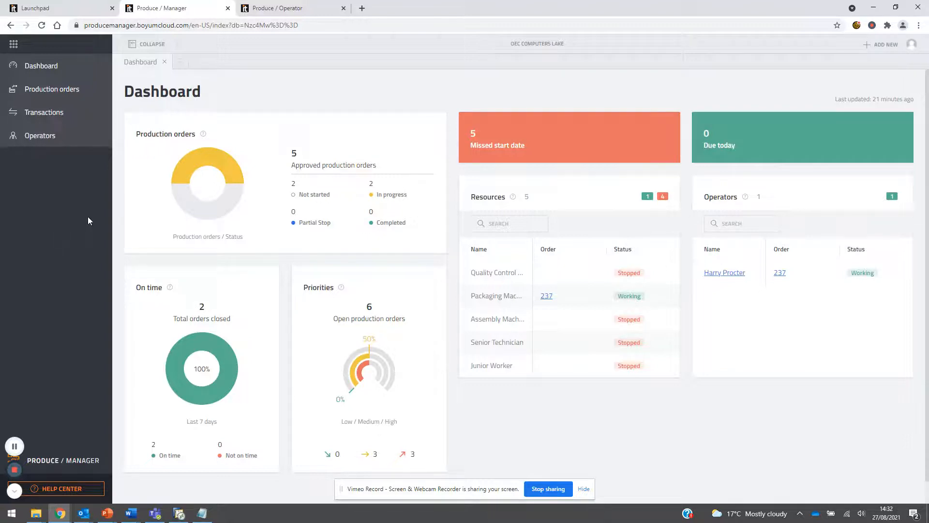
Review the dashboard's production order and on-time charts, keeping the idle session connected
mouse_move(213, 164)
mouse_move(188, 353)
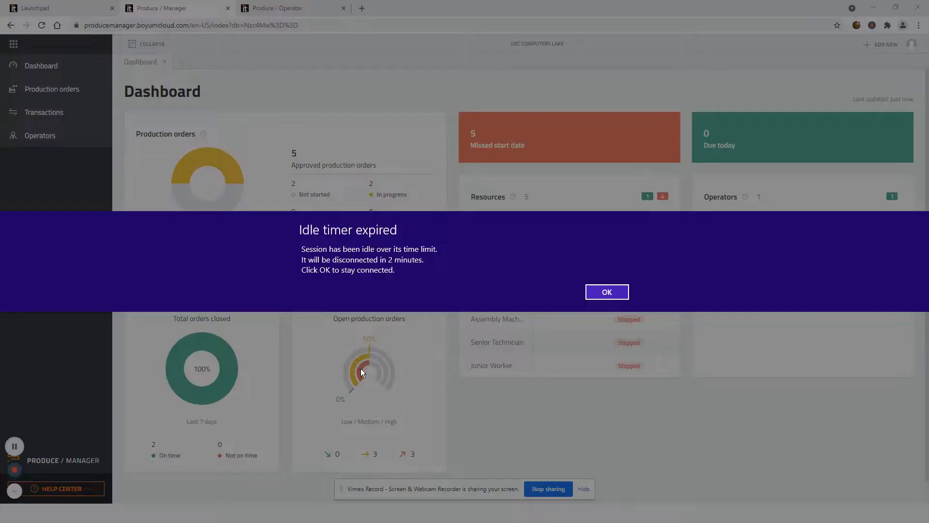
click(596, 290)
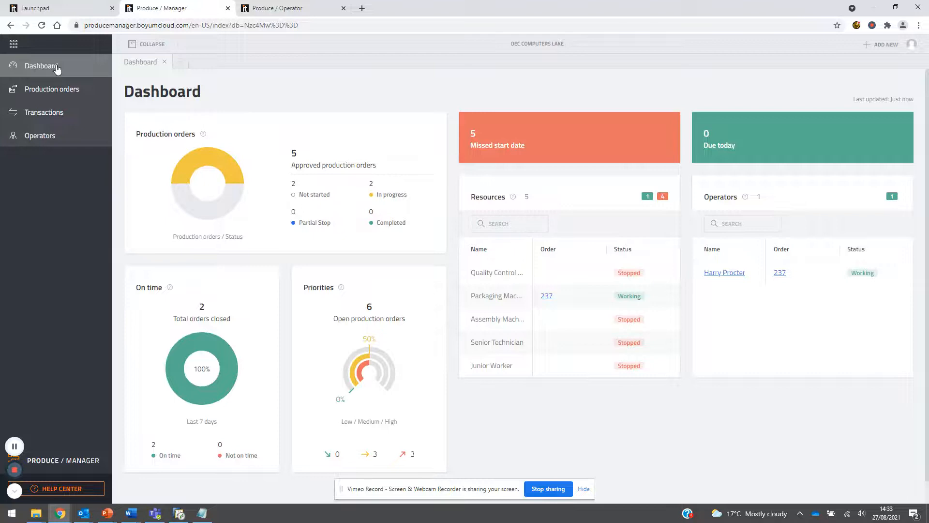
Open the production orders list and cycle the in-progress Scand Wood Chair order's priority to medium
click(70, 90)
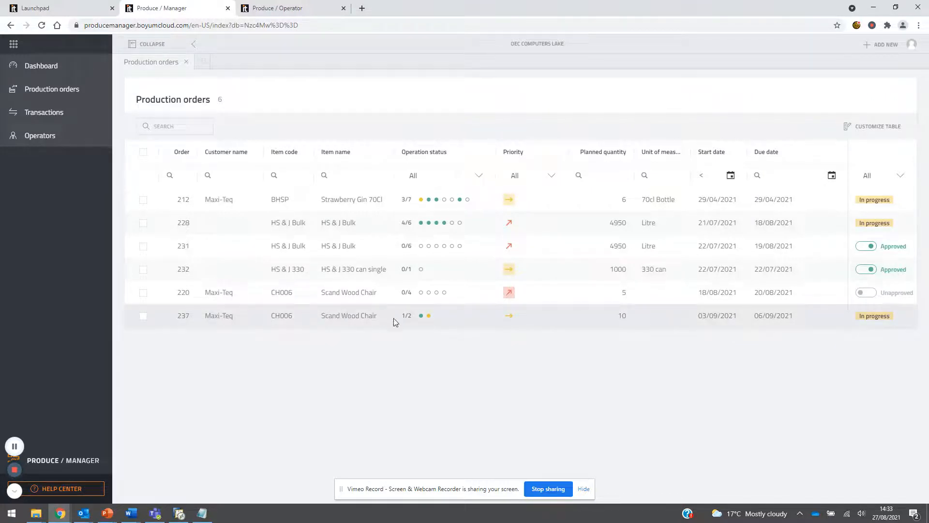
mouse_move(421, 317)
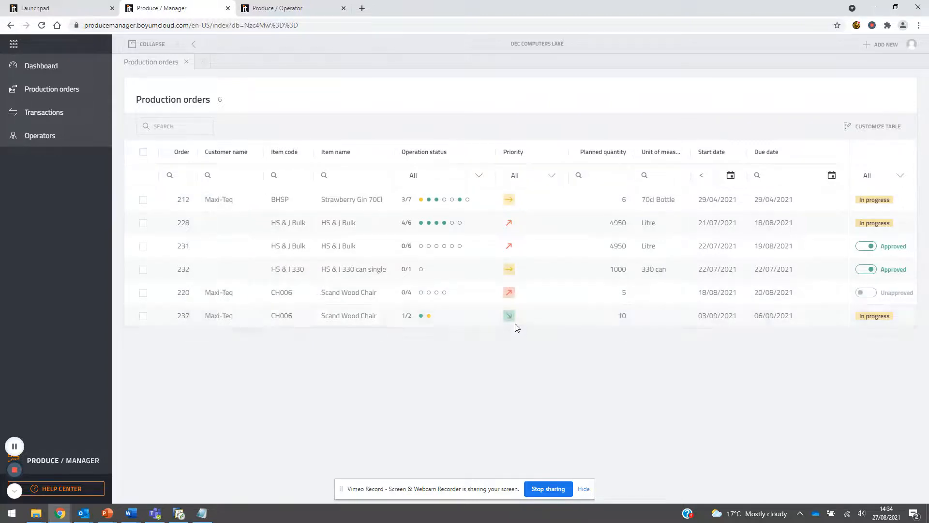
click(510, 320)
click(509, 320)
click(509, 320)
mouse_move(429, 158)
mouse_down()
mouse_move(320, 151)
mouse_move(438, 157)
mouse_up()
Check material availability for the in-progress Scand Wood Chair order, then close the overview and deselect the order
click(144, 317)
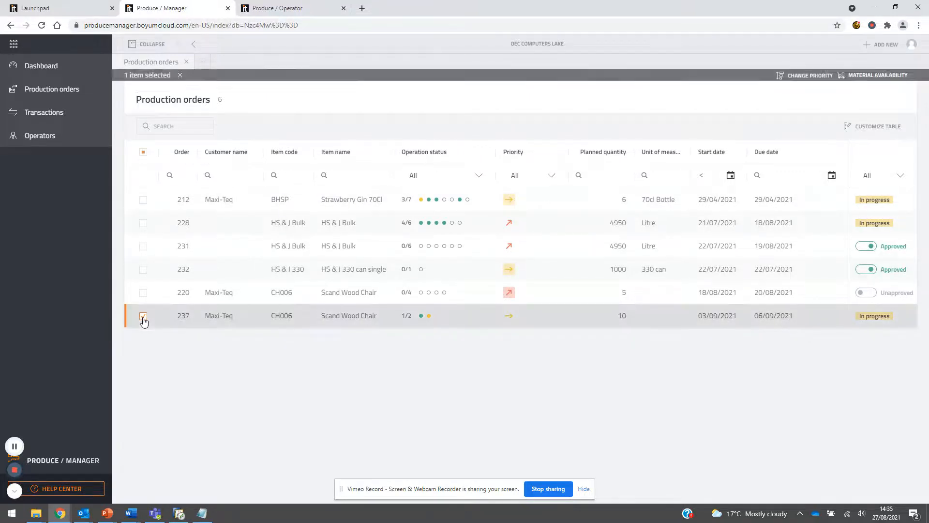
click(877, 80)
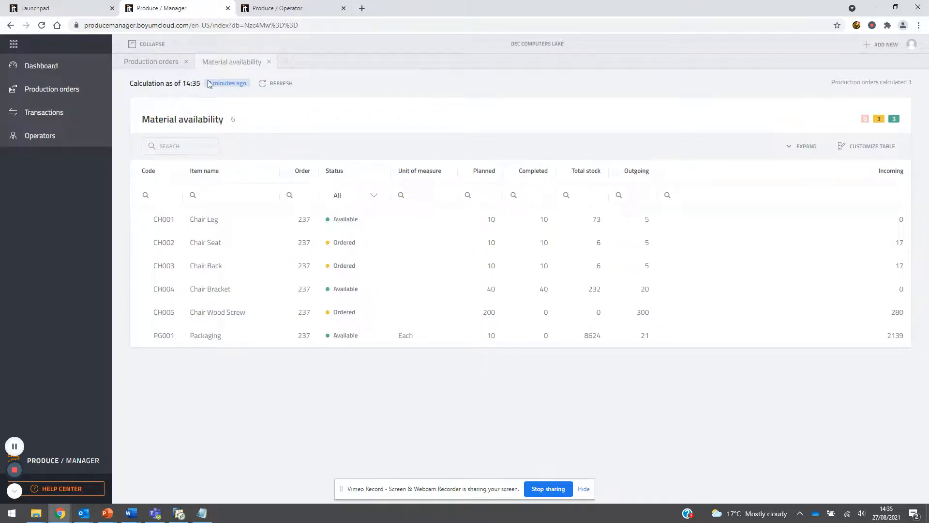
click(270, 64)
click(143, 316)
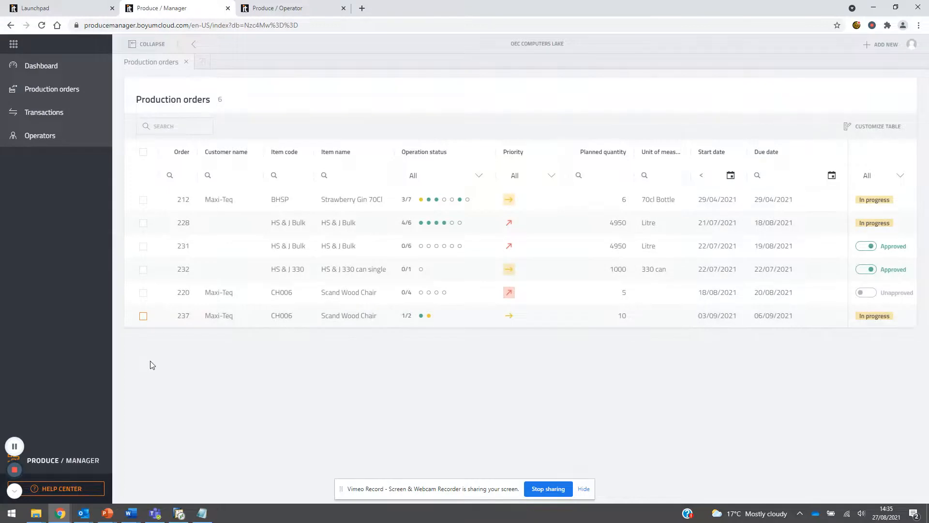
Open the transactions list and show all transactions
click(54, 111)
click(774, 128)
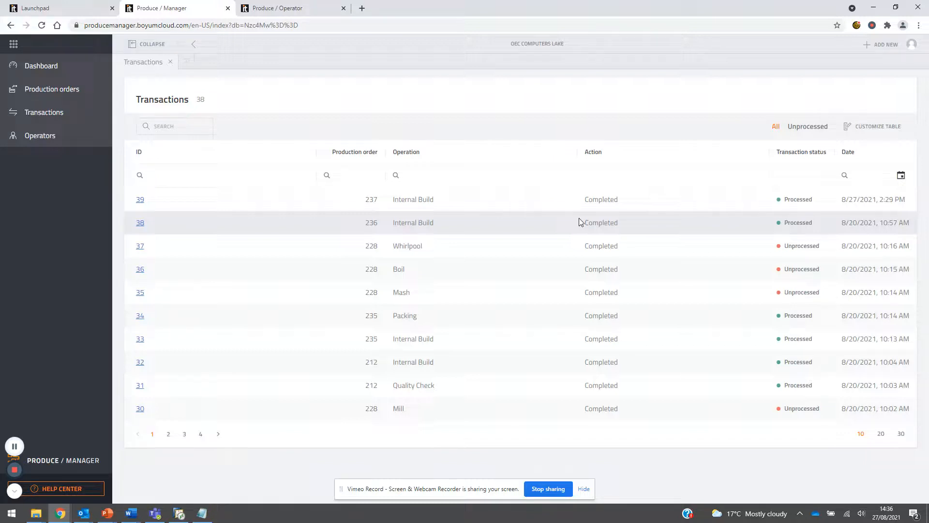
Switch to Produce / Operator, stop the Scand Wood Chair's Packing operation and indicate that more work is required
click(291, 7)
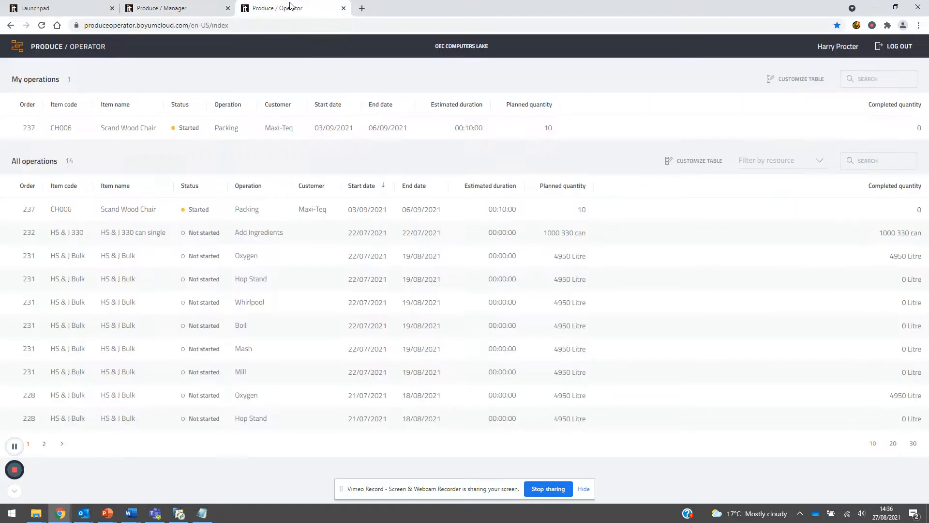
click(184, 129)
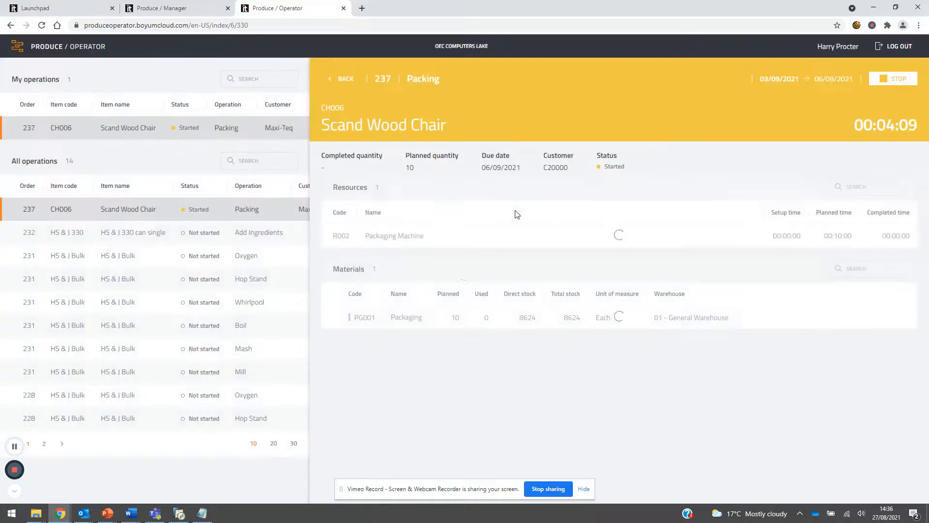
click(893, 78)
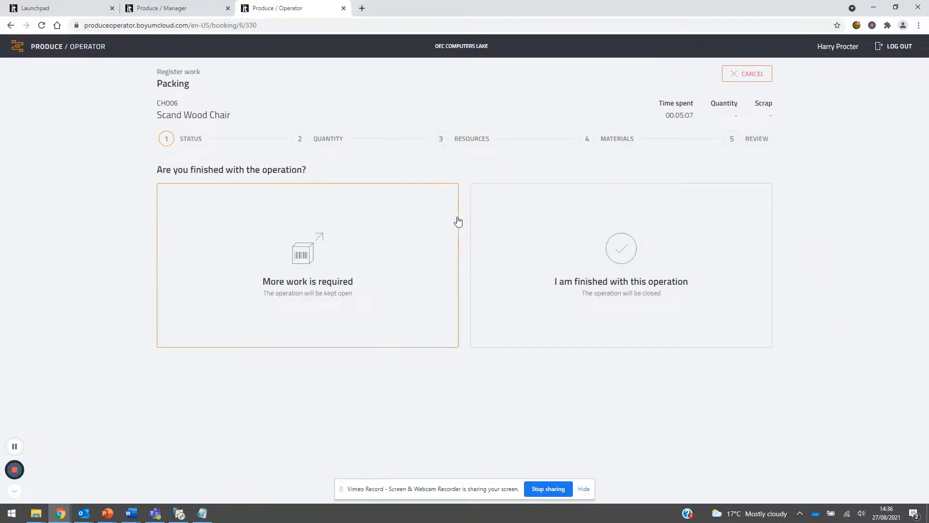
click(319, 262)
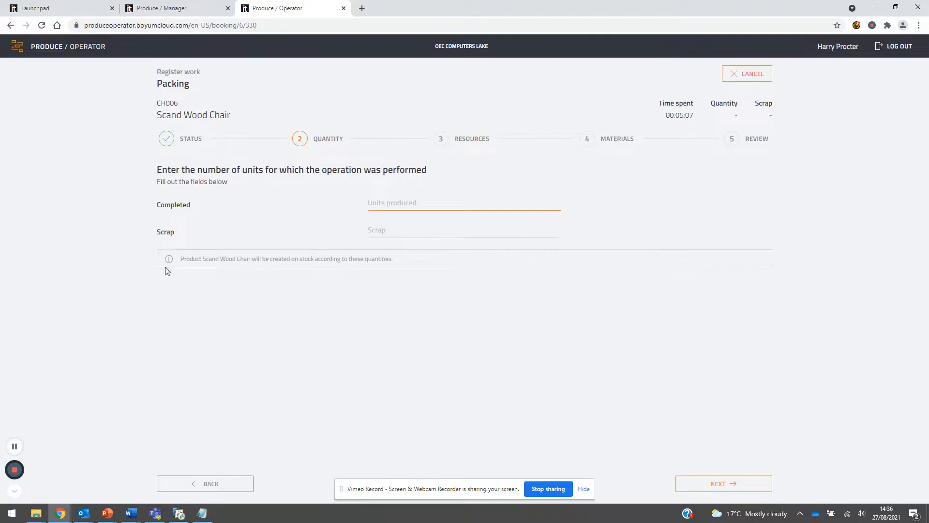
Switch back to Produce / Manager and open the production orders list
click(170, 6)
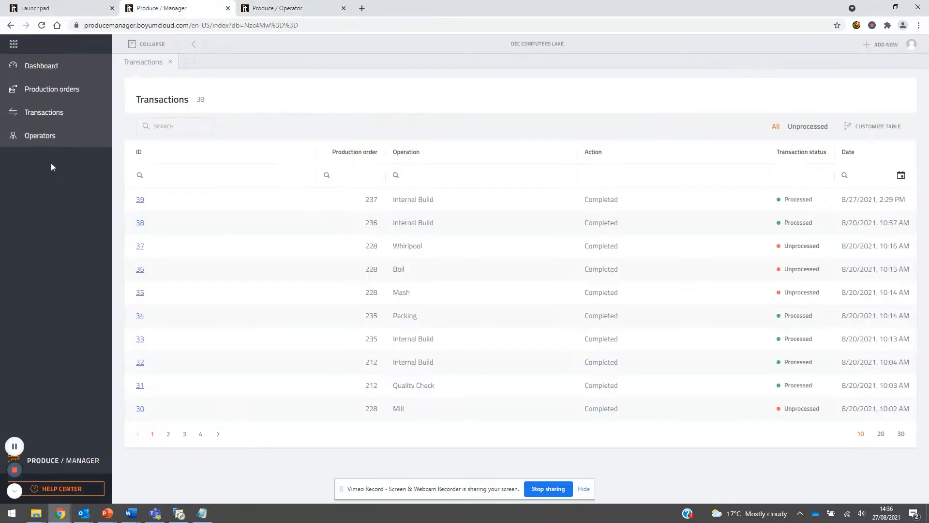
click(70, 94)
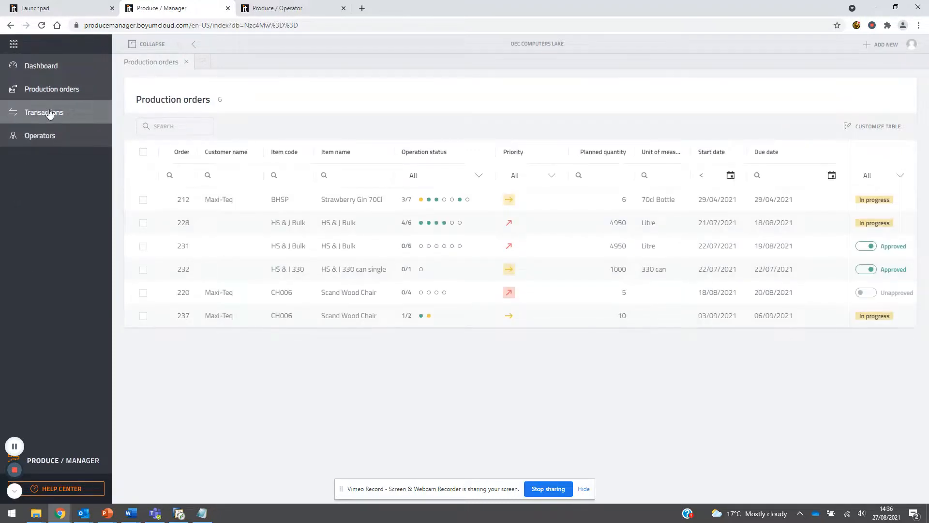
Switch to Produce / Operator and finish registering 4 completed units for the Scand Wood Chair's Packing operation with the expected material quantities
click(325, 4)
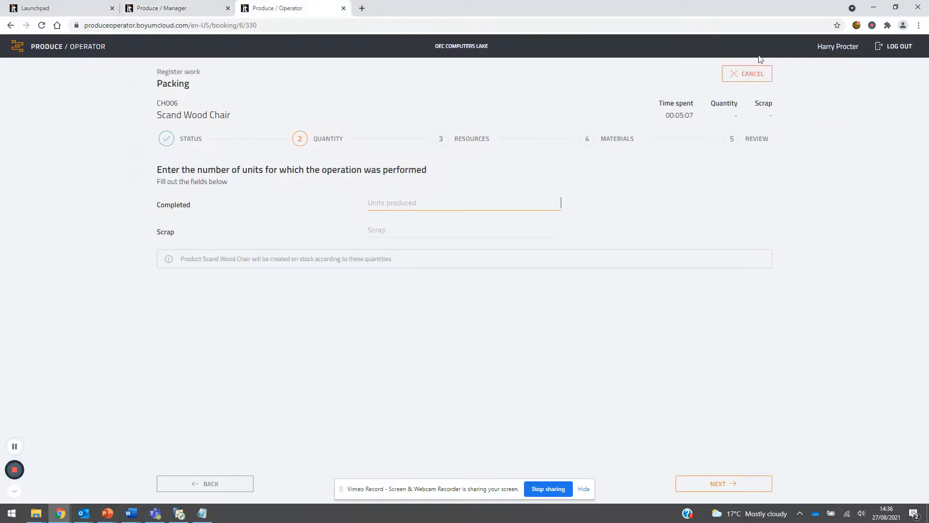
text(4)
click(734, 485)
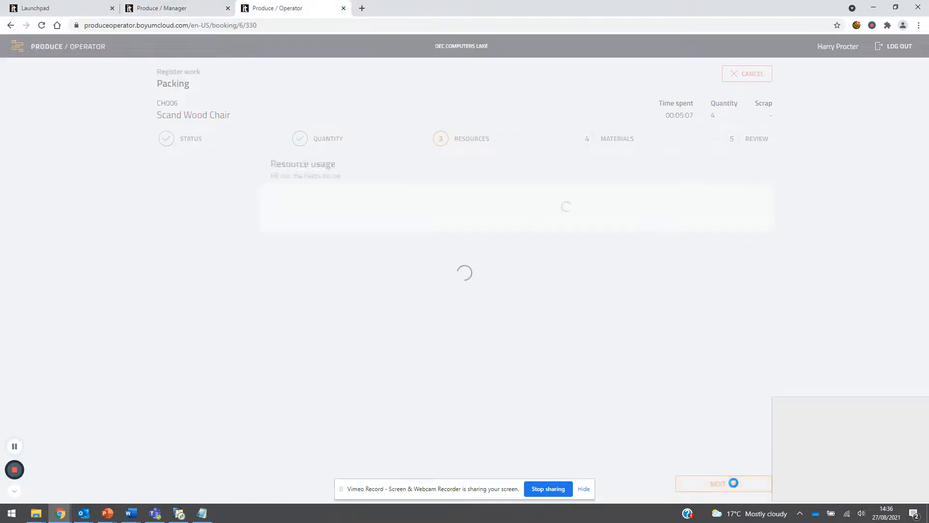
click(733, 485)
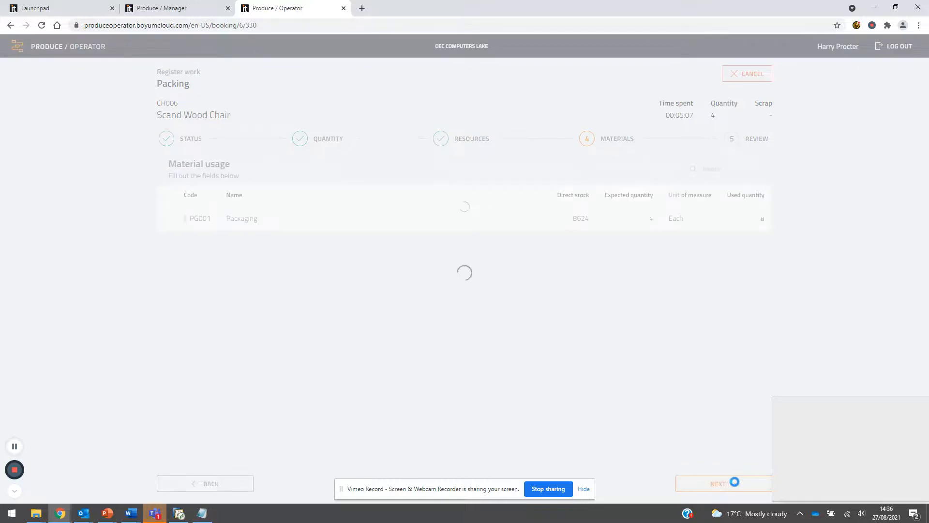
click(730, 485)
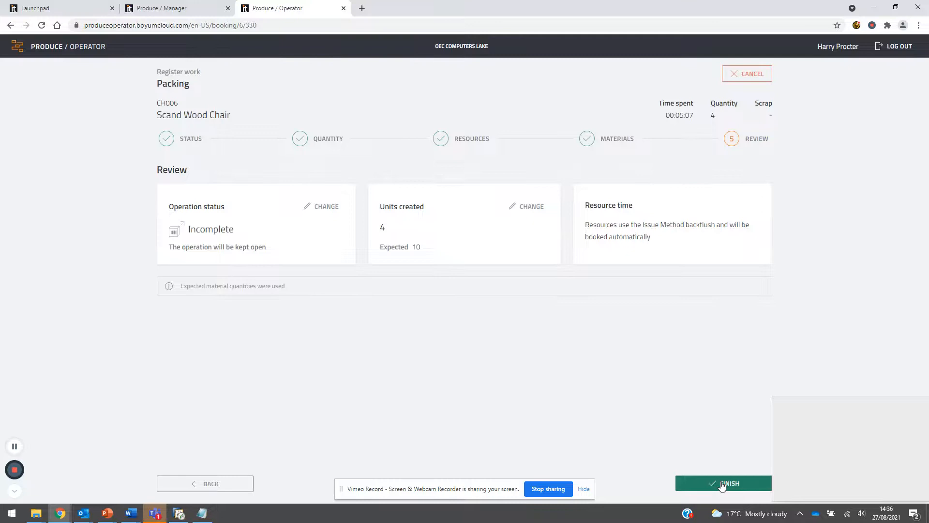
click(722, 484)
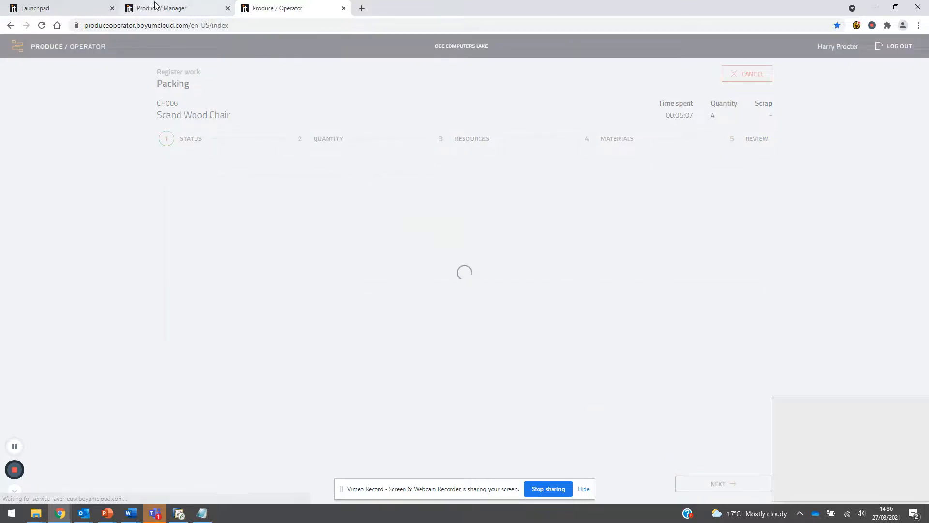
Switch back to Produce / Manager, refresh its data and reopen the production orders list to check the operation status
click(155, 5)
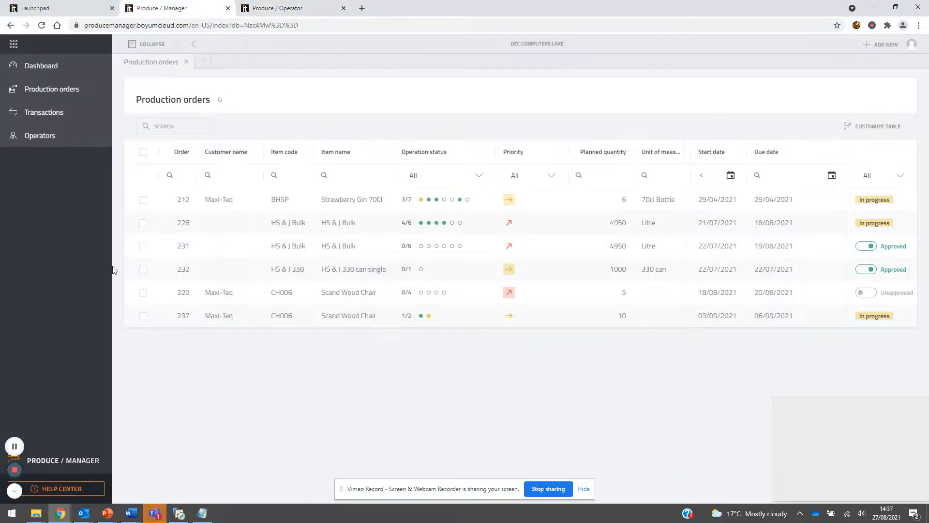
click(285, 8)
click(175, 6)
key(F5)
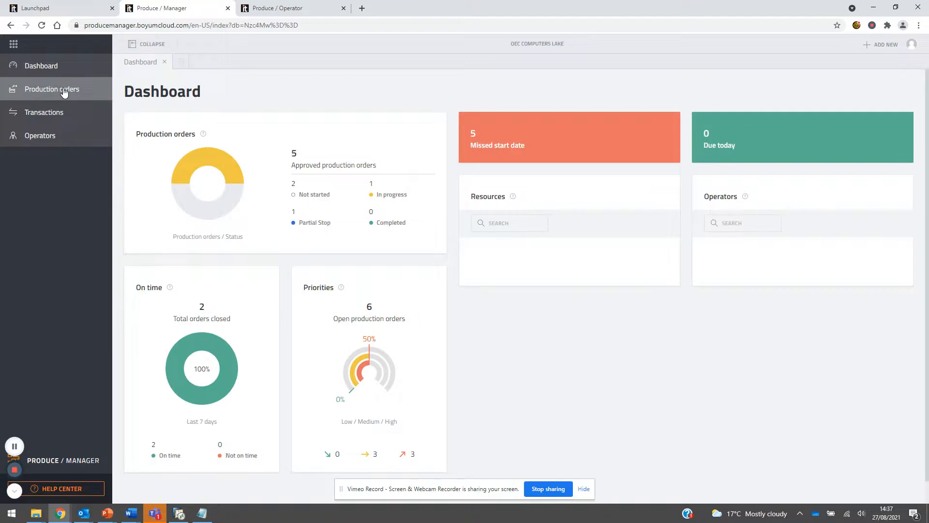
click(67, 95)
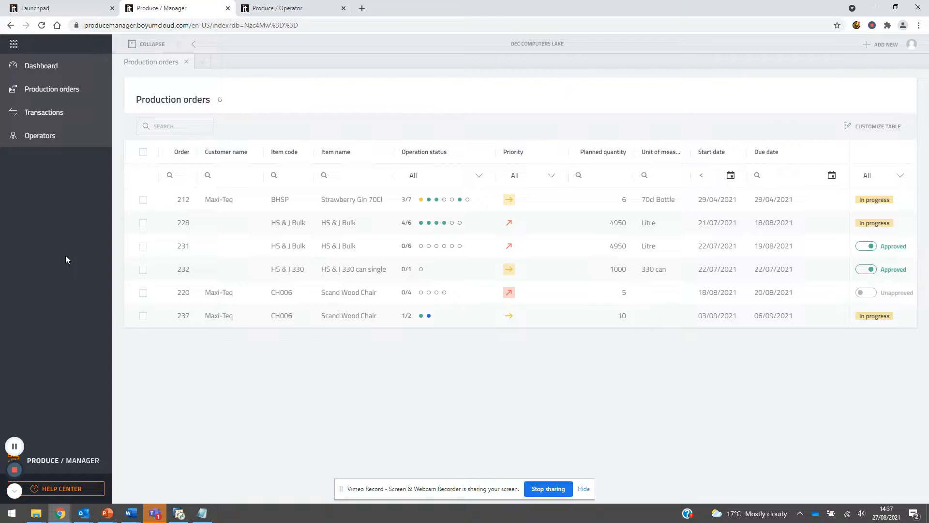
View the resource visibility options in the second listed operator's record, then leave it for the dashboard
click(53, 138)
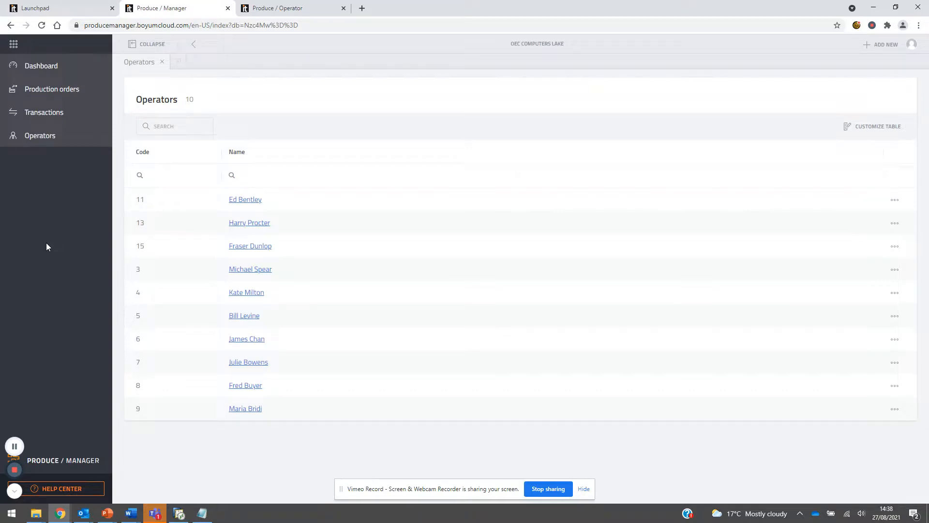
click(263, 223)
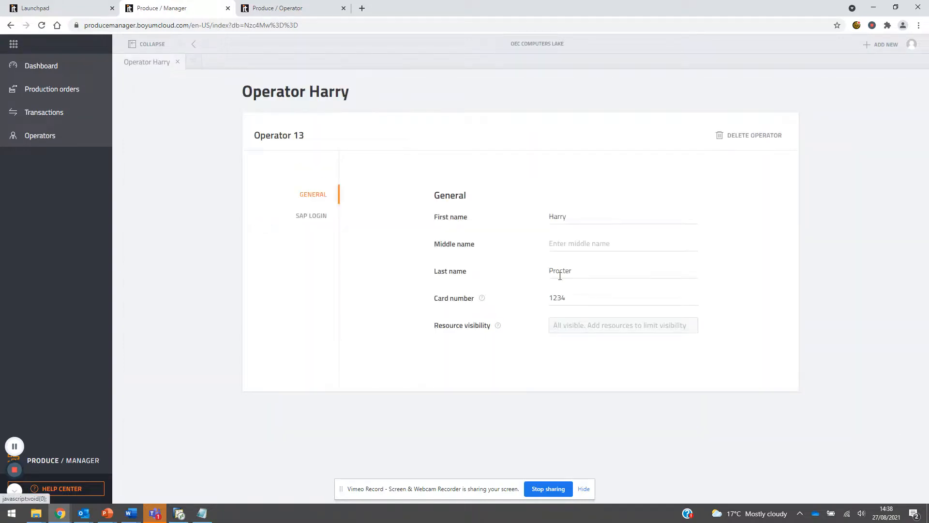
click(614, 327)
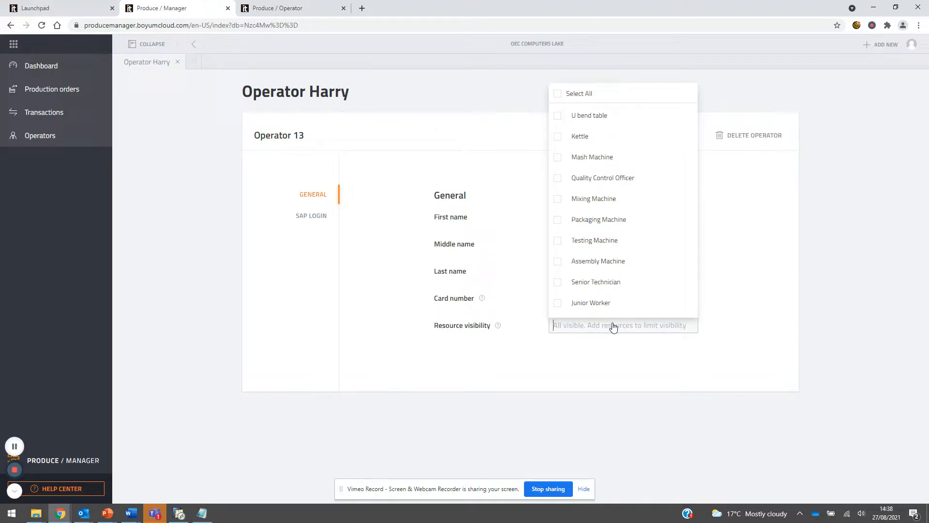
click(68, 66)
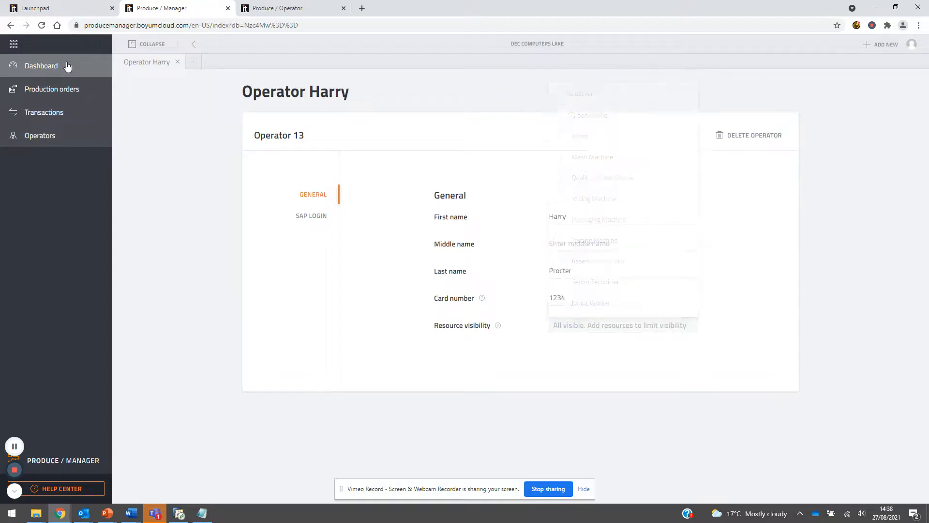